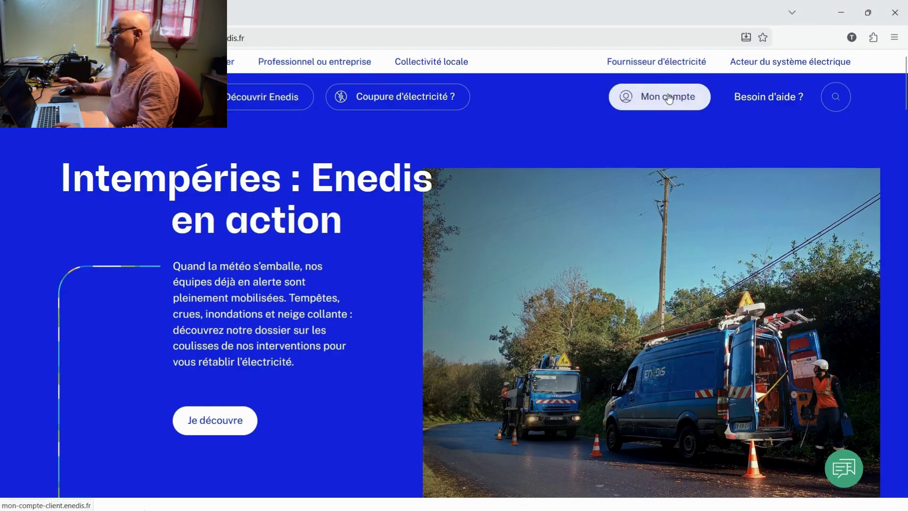
# Log in to the Enedis customer account through Mon compte with the account identifier and password
pyautogui.click(669, 98)
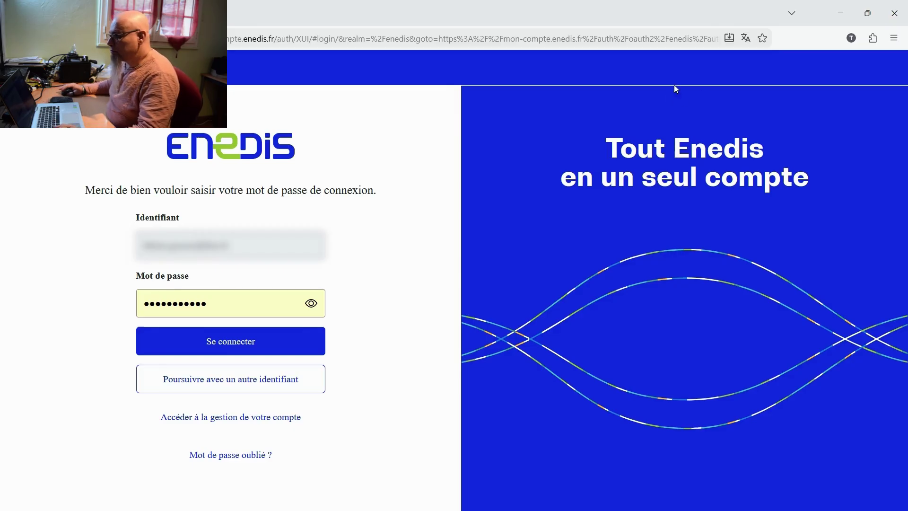
pyautogui.click(222, 343)
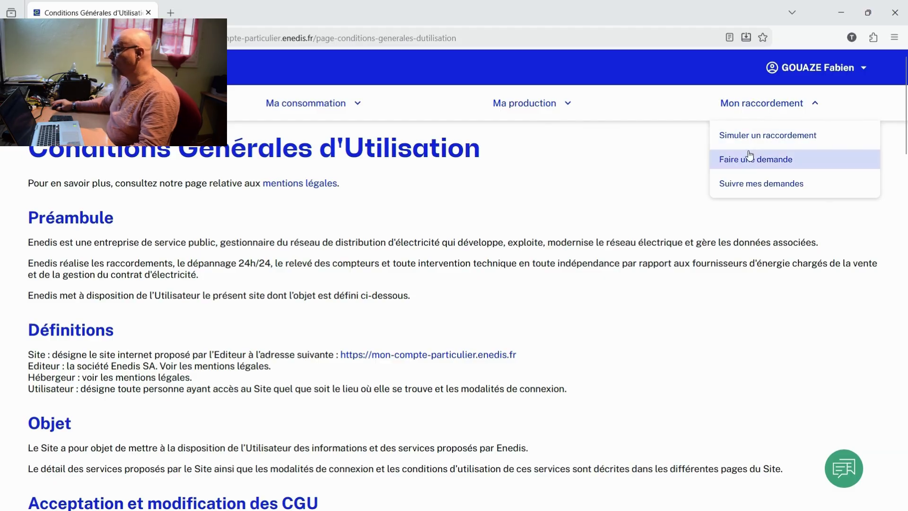
# Go to Mon raccordement > Faire une demande, sign in to the client area, and start a new request
pyautogui.click(766, 160)
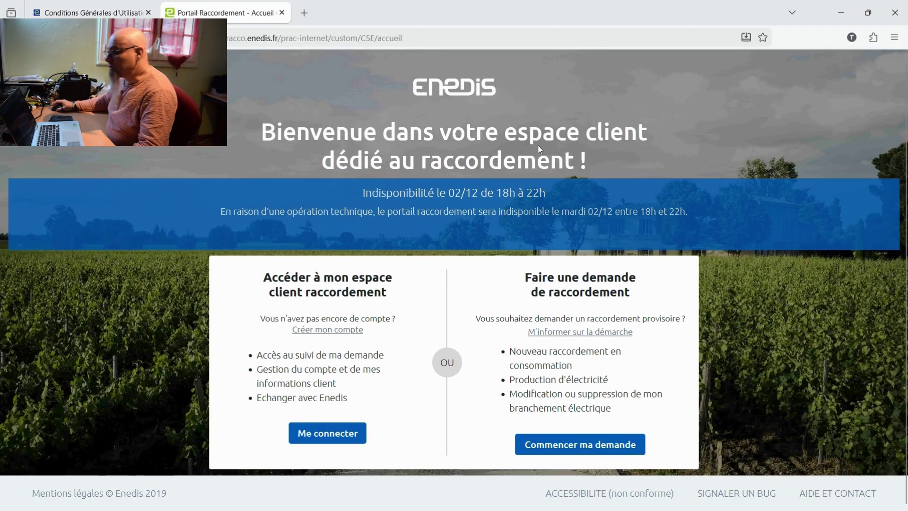
pyautogui.click(328, 433)
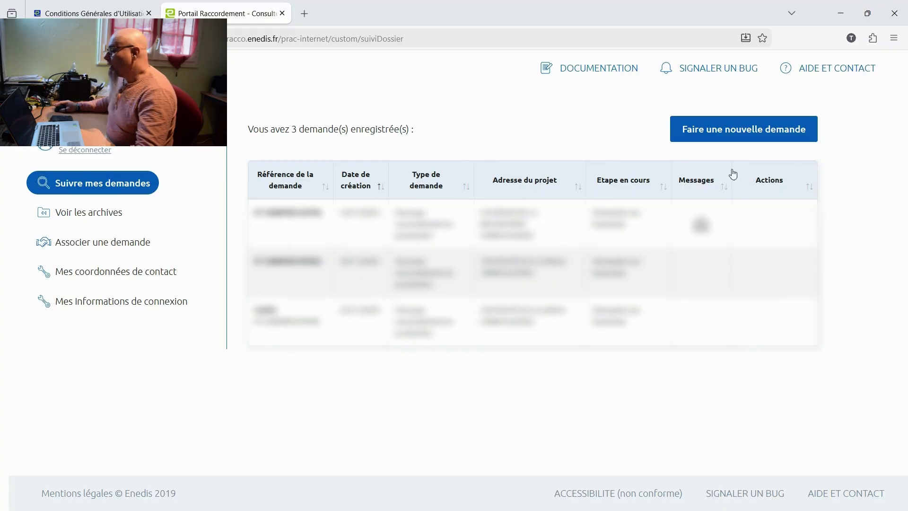
pyautogui.click(735, 132)
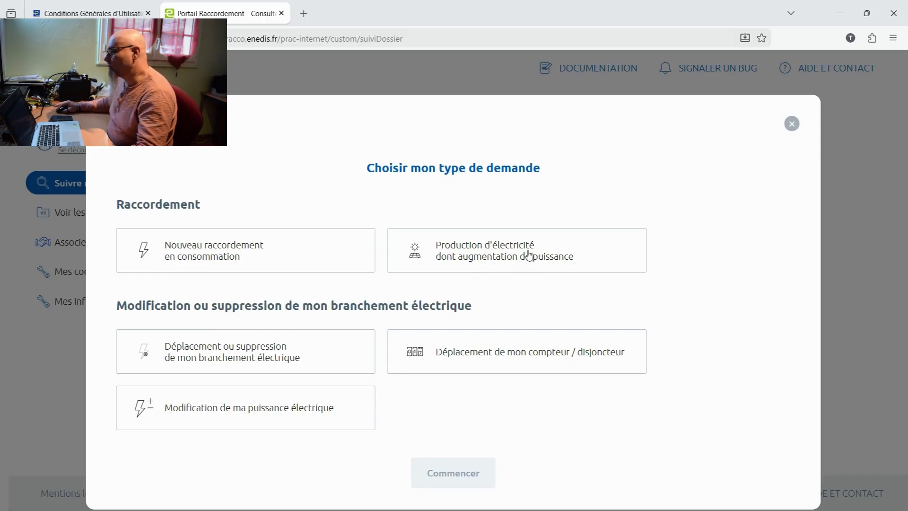
# Begin a Production d'électricité request and set the project commune to AGONAC (24460) from the postcode suggestions
pyautogui.click(522, 256)
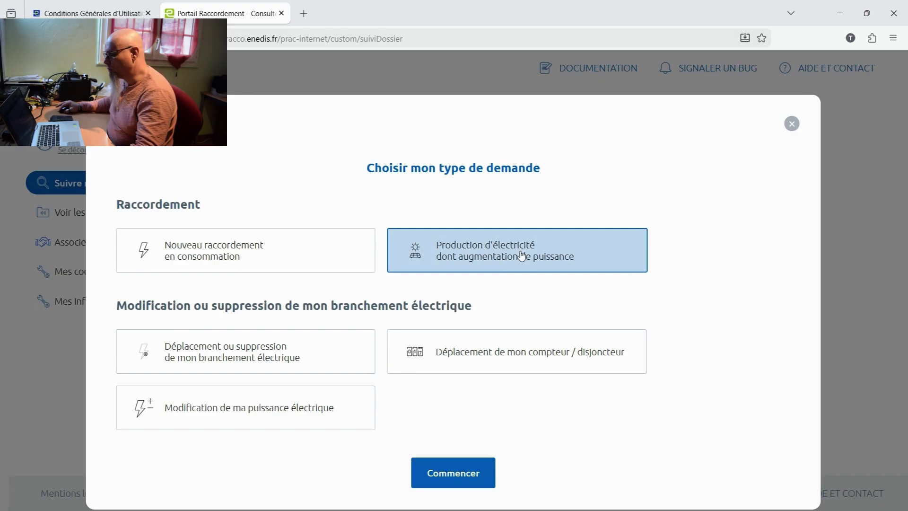
pyautogui.click(480, 474)
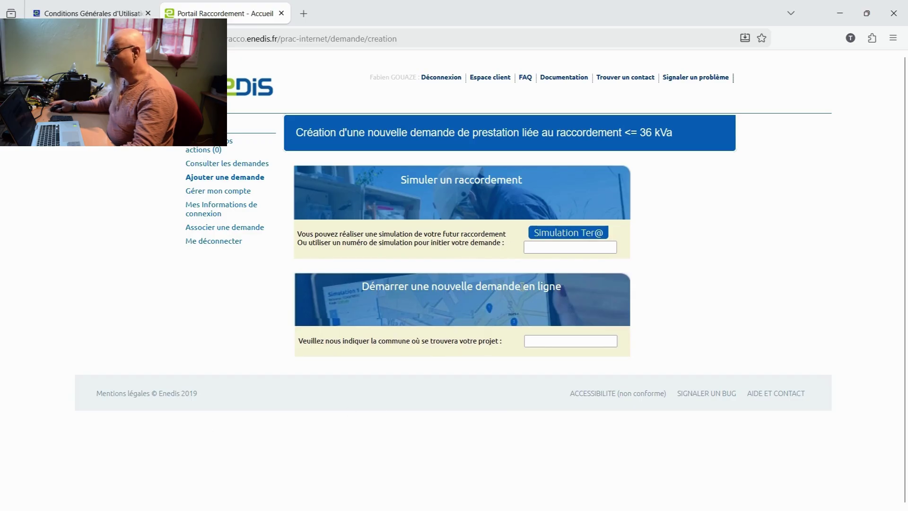
pyautogui.click(544, 341)
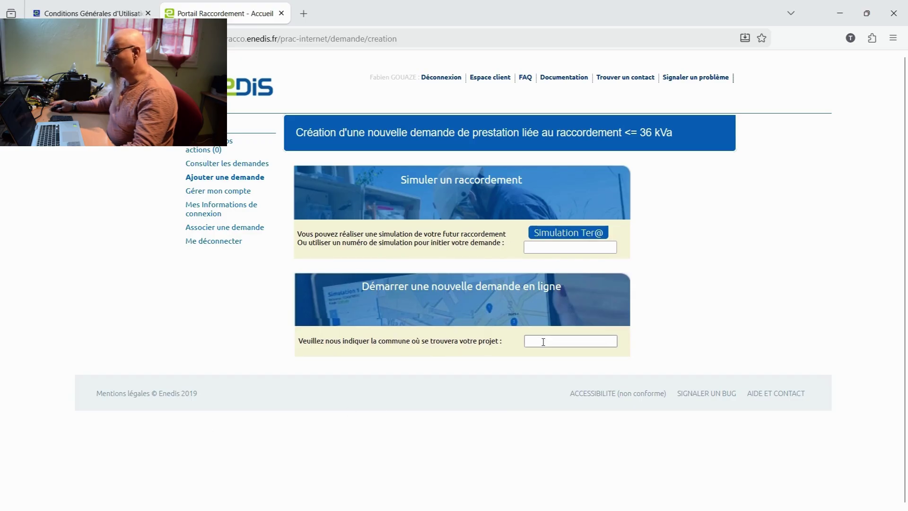
pyautogui.click(543, 342)
pyautogui.write('24460')
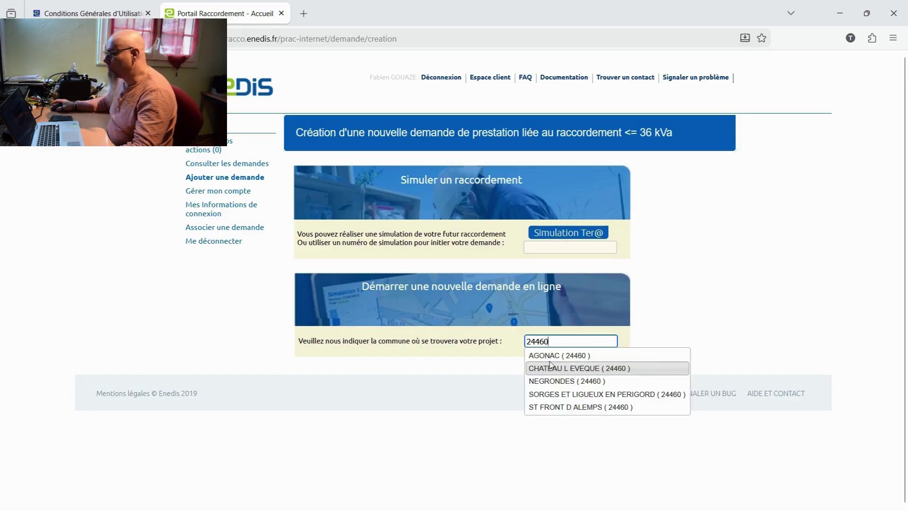
pyautogui.click(552, 355)
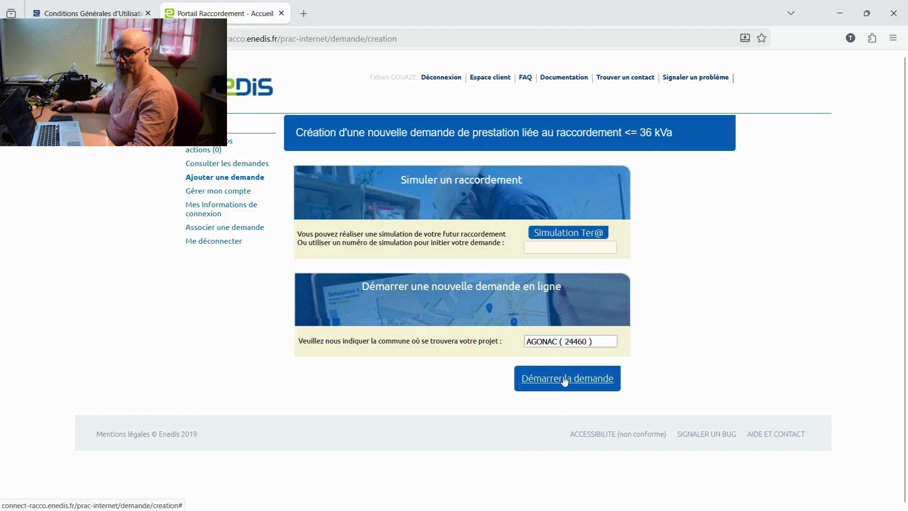
# Launch the AGONAC request and continue as Bénéficiaire du projet
pyautogui.click(565, 381)
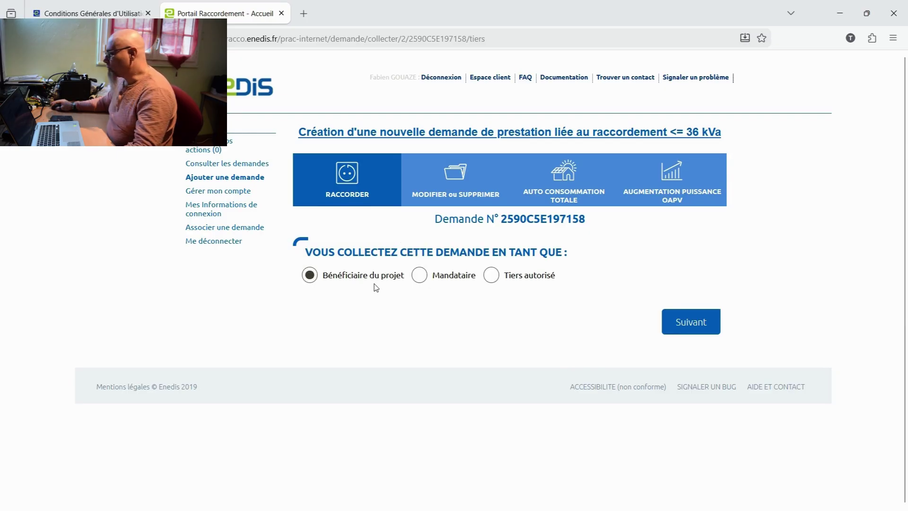
pyautogui.click(692, 326)
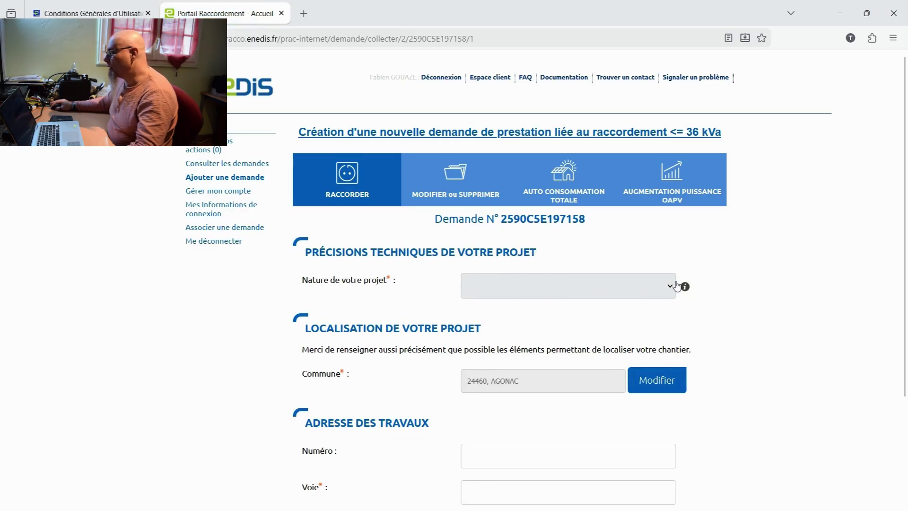
# Choose Déclarer une installation d'autoconsommation as project nature and enter the PDL number from the bill
pyautogui.click(670, 288)
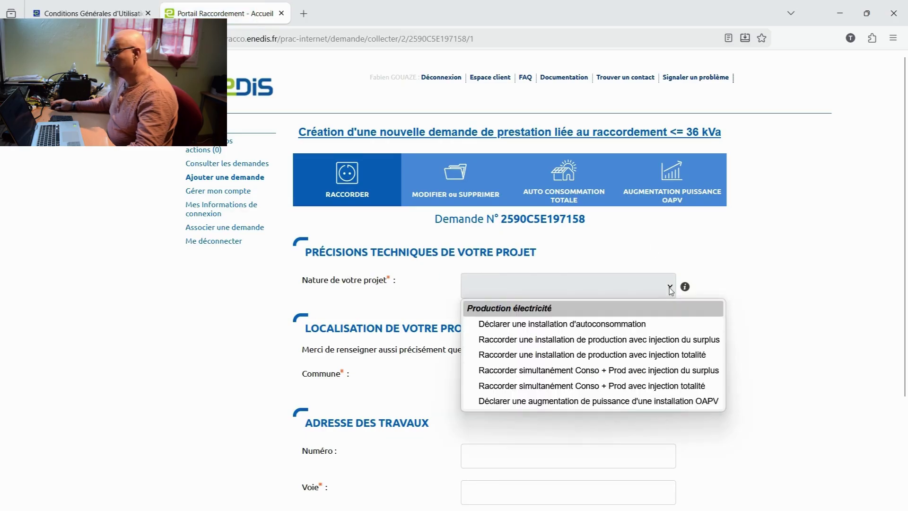
pyautogui.click(624, 325)
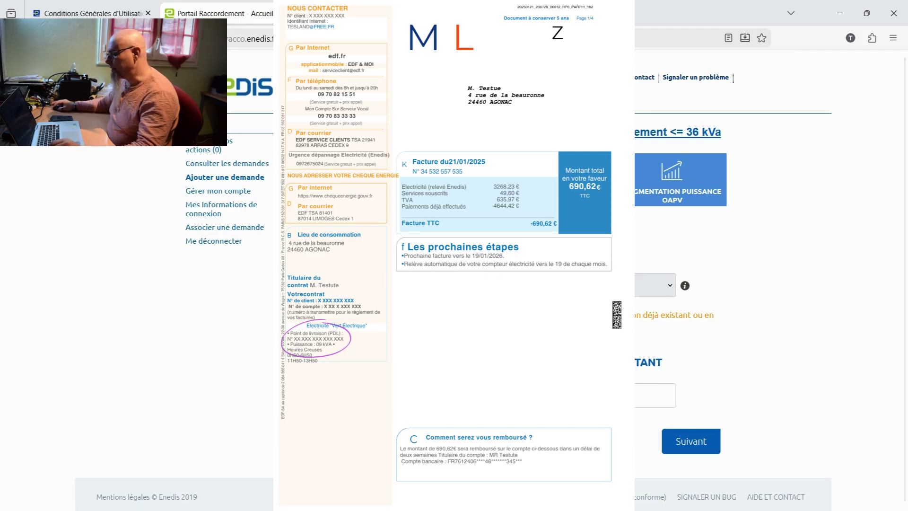
pyautogui.click(567, 395)
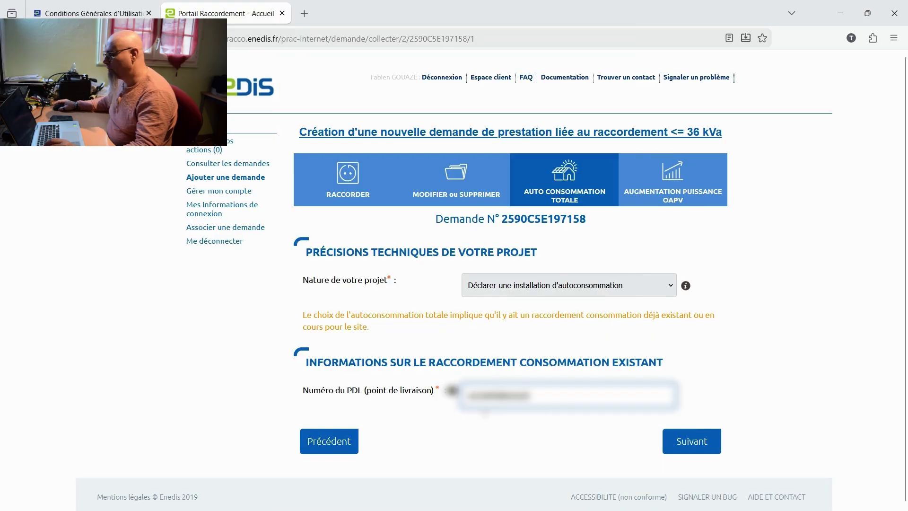
# Verify the PDL, showing 9 kVA subscribed power, and mark the existing meter as Electronique (Linky)
pyautogui.click(698, 443)
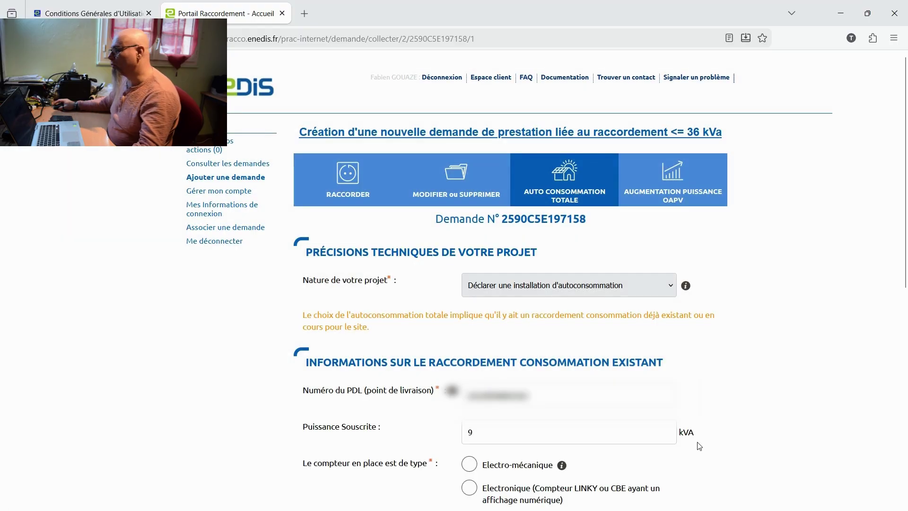
pyautogui.scroll(-3, 695, 404)
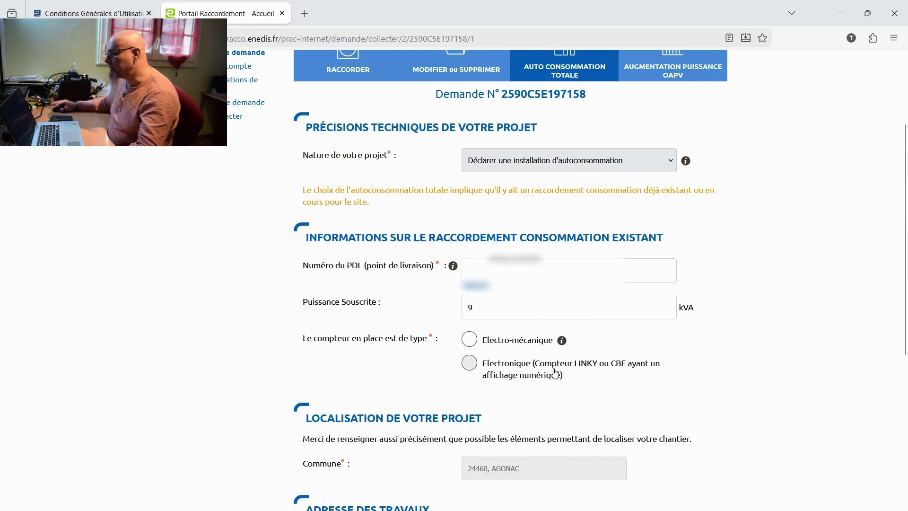
pyautogui.click(521, 372)
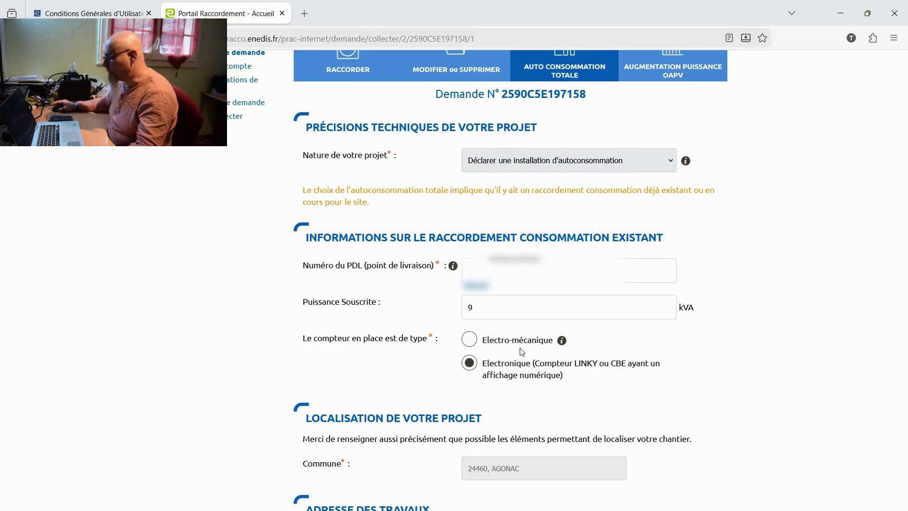
pyautogui.scroll(-3, 522, 352)
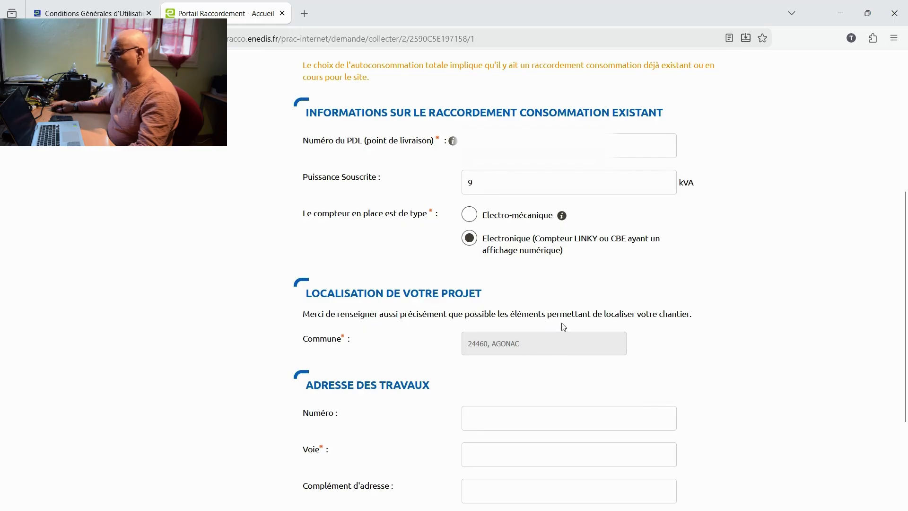
pyautogui.scroll(-3, 563, 331)
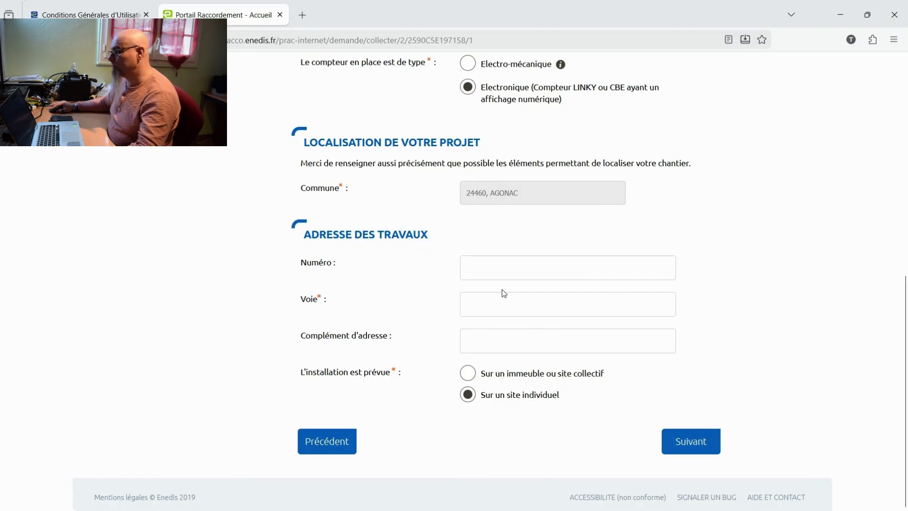
# Enter the works street number and pick the street from the Voie suggestions, then submit the location step
pyautogui.click(489, 269)
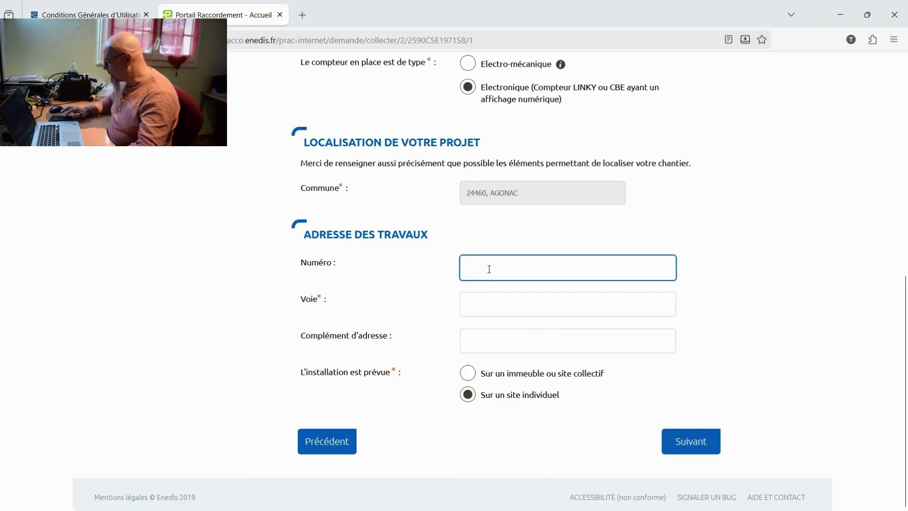
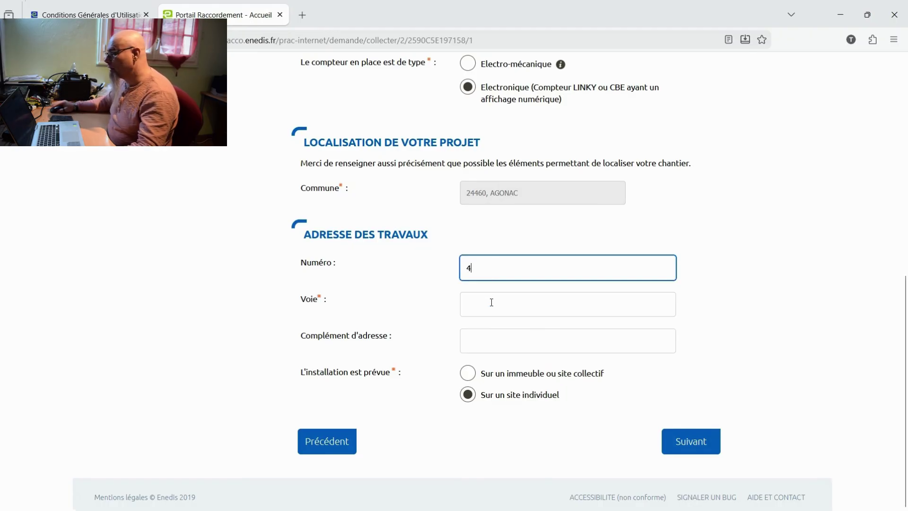
pyautogui.click(490, 305)
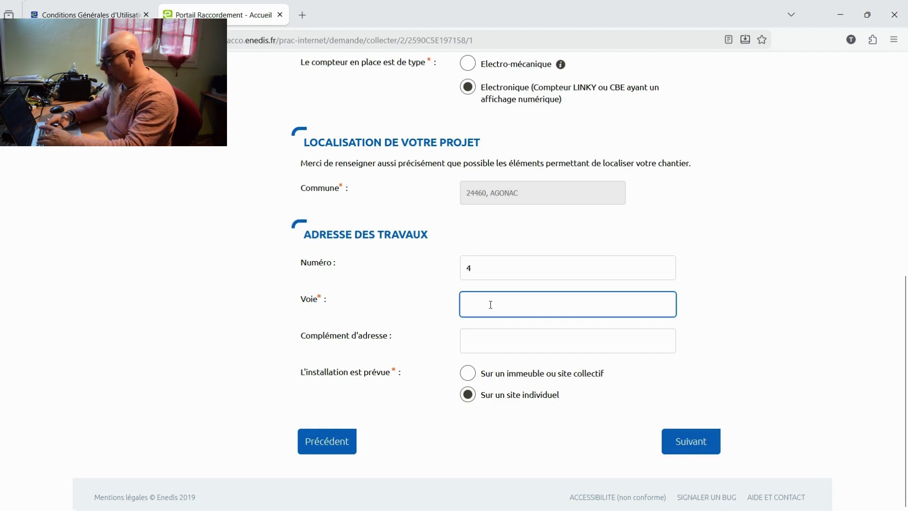
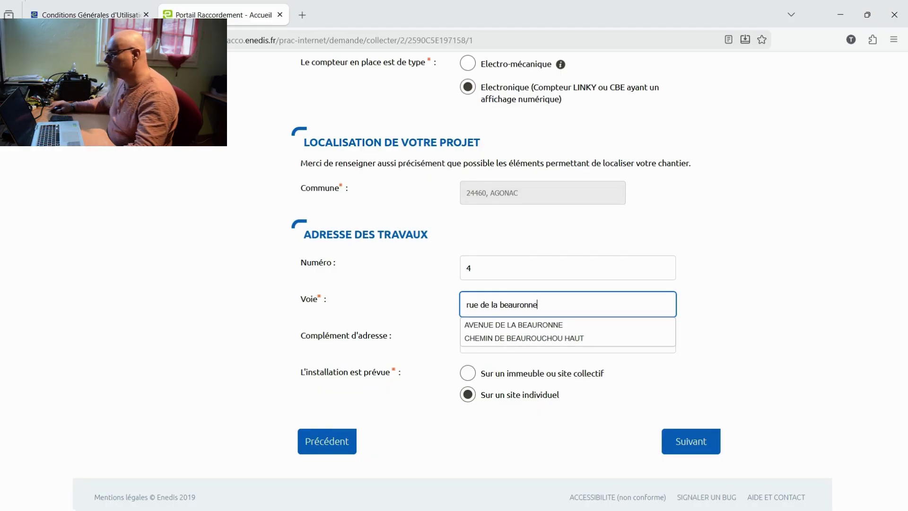
pyautogui.click(510, 325)
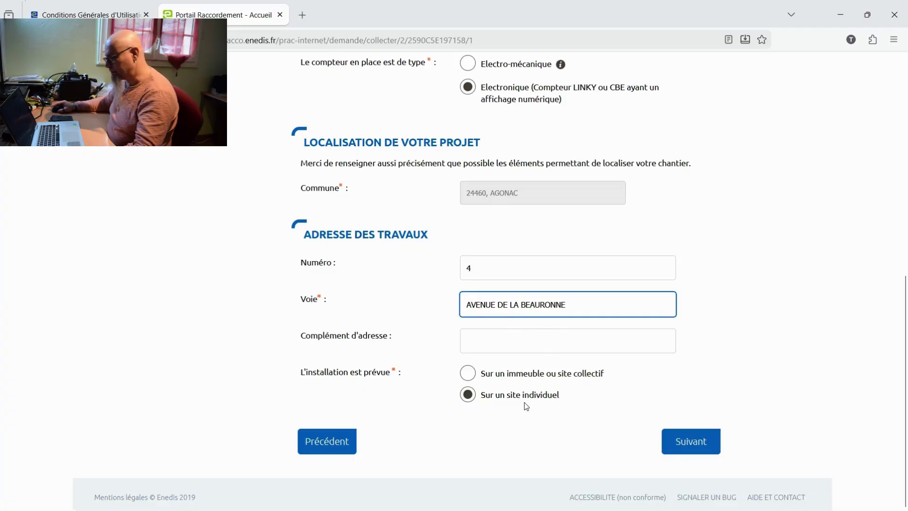
pyautogui.click(690, 442)
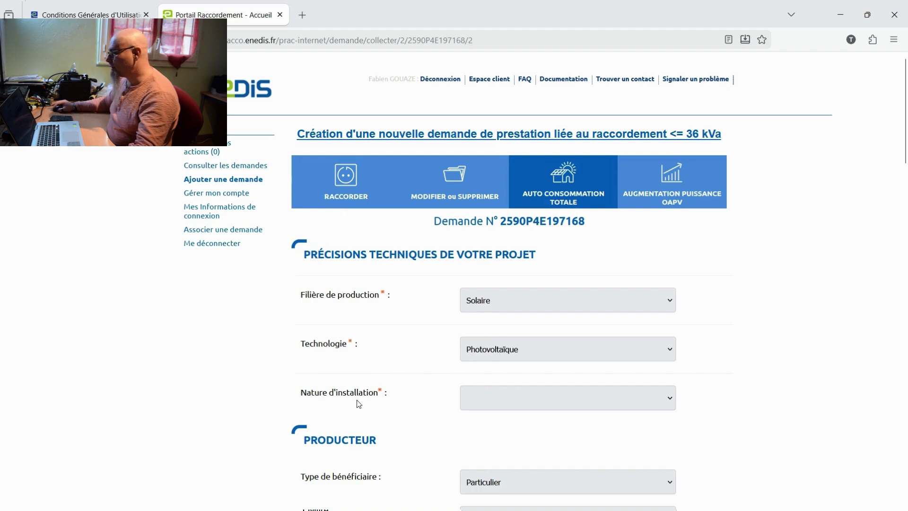
# Set Nature d'installation to Autre bâtiment and answer Non to the agrivoltaic question
pyautogui.click(671, 399)
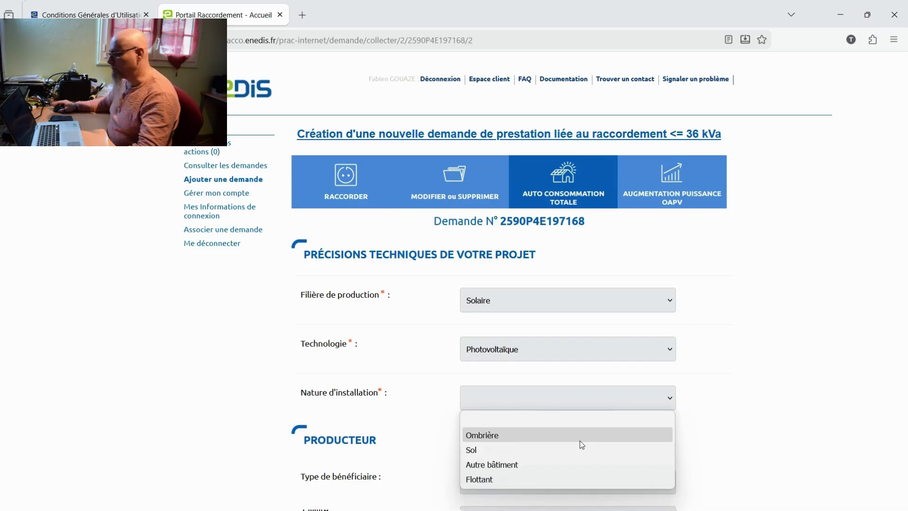
pyautogui.click(506, 464)
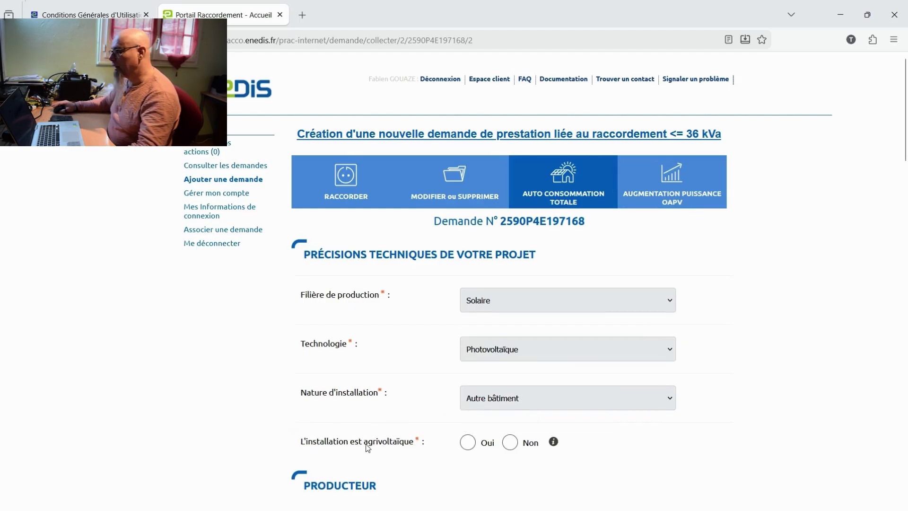
pyautogui.click(509, 443)
pyautogui.scroll(-6, 603, 400)
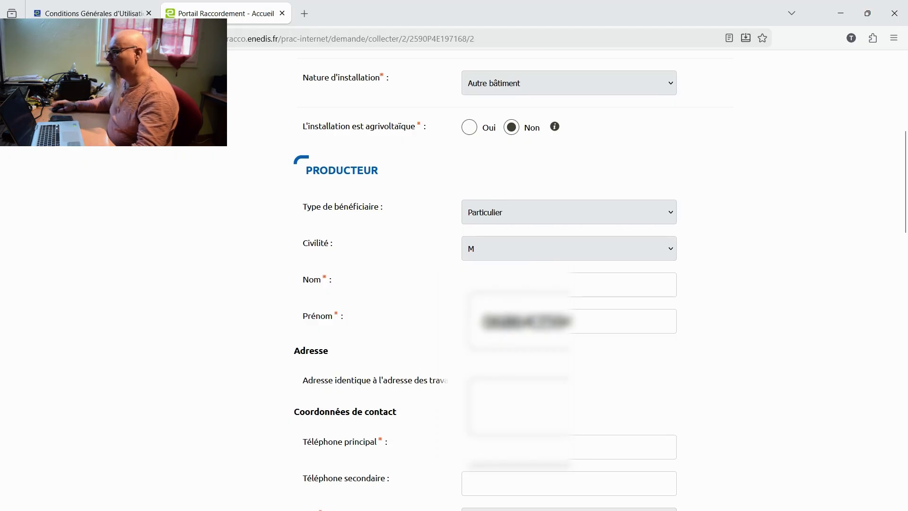
pyautogui.scroll(-4, 420, 237)
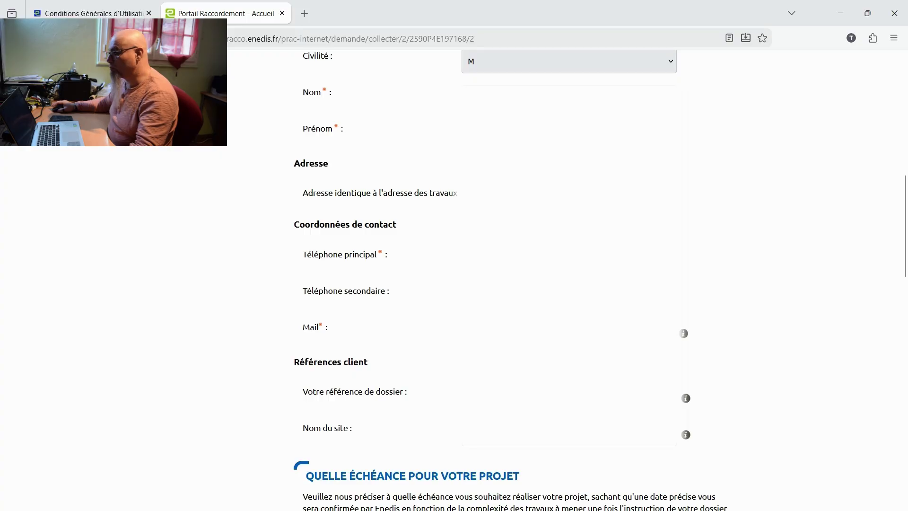
pyautogui.scroll(-3, 565, 339)
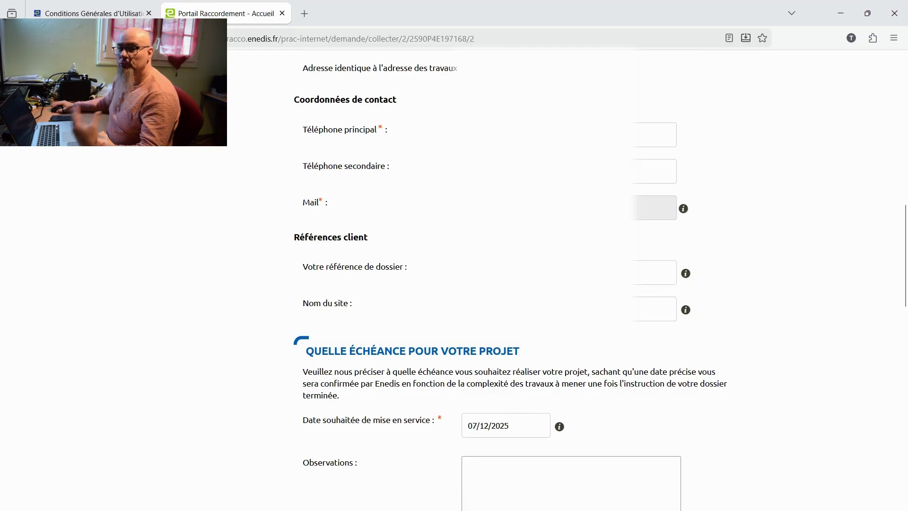
pyautogui.click(654, 273)
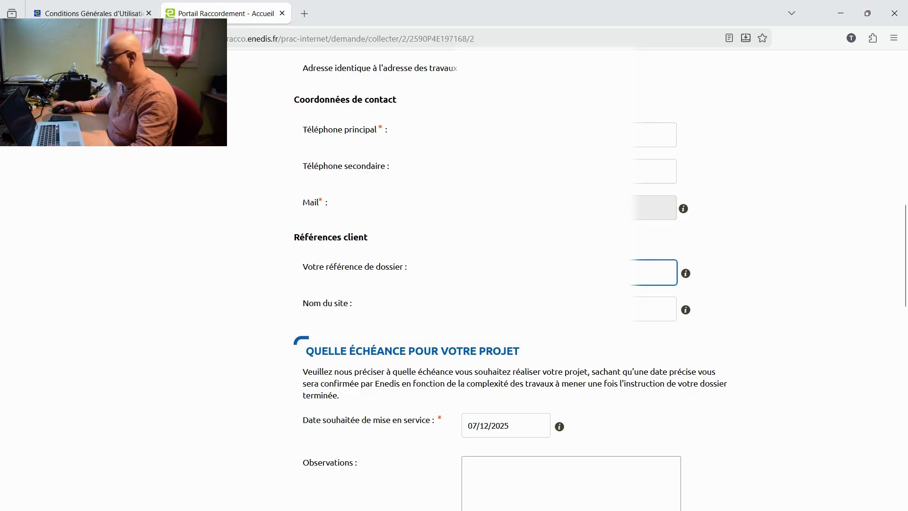
pyautogui.scroll(-5, 496, 225)
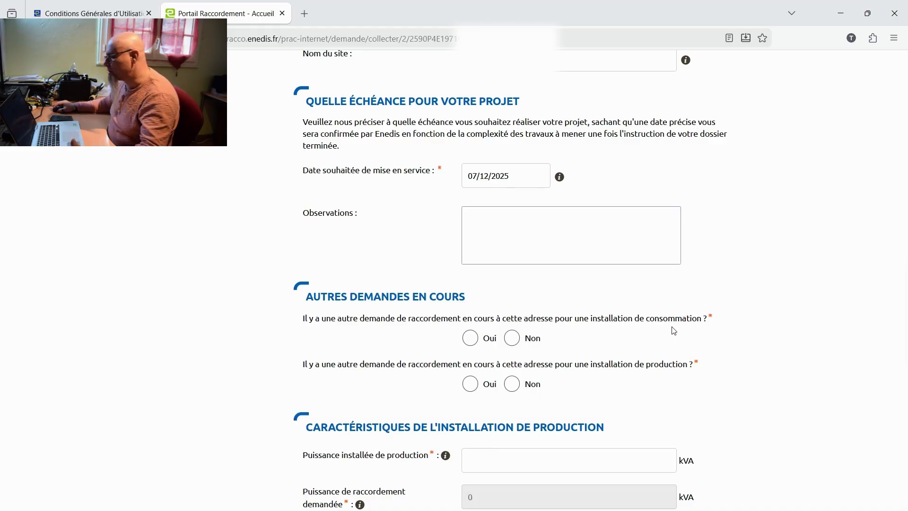
# Answer Non to both pending consumption and production request questions
pyautogui.click(518, 338)
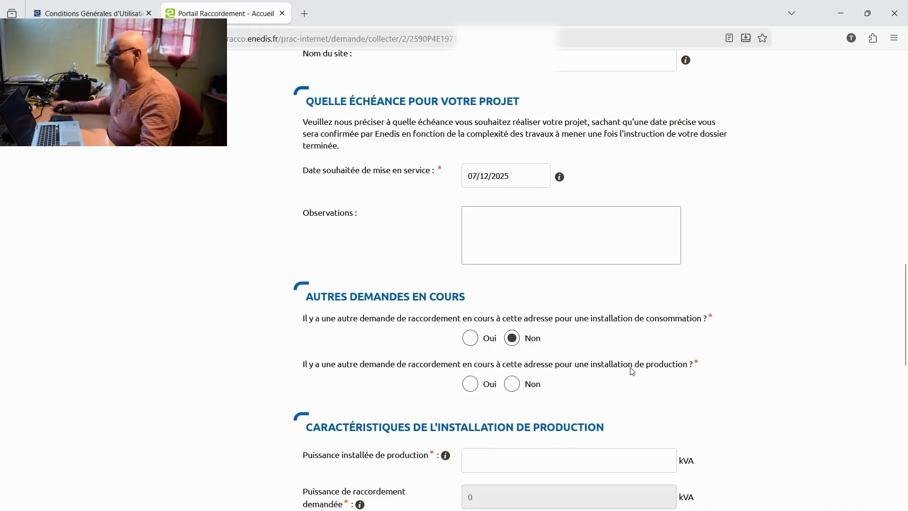
pyautogui.click(517, 384)
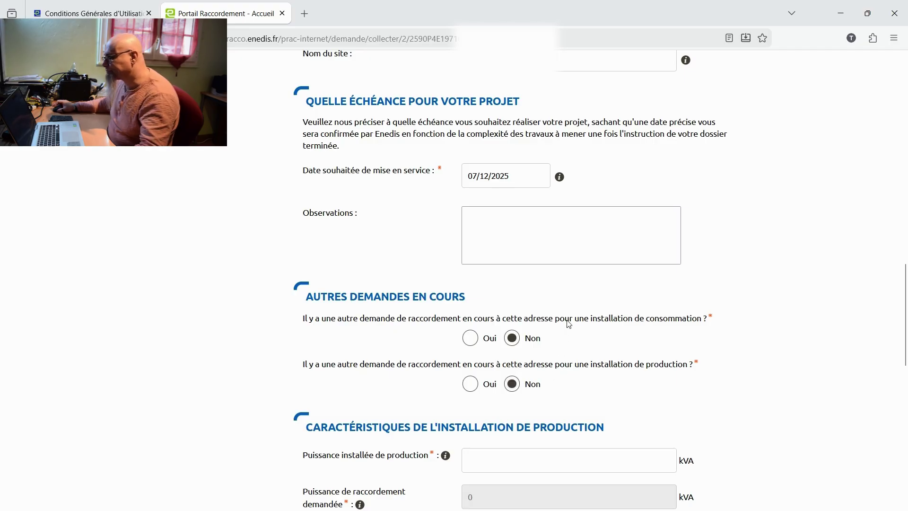
pyautogui.scroll(-6, 569, 324)
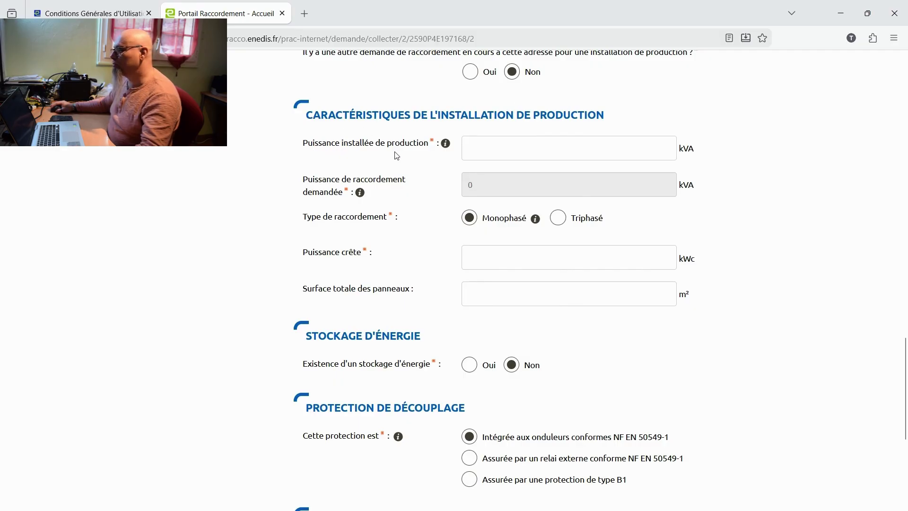
# Enter 3 kVA installed power, 3 kWc peak power and 12 m² total panel surface
pyautogui.click(495, 148)
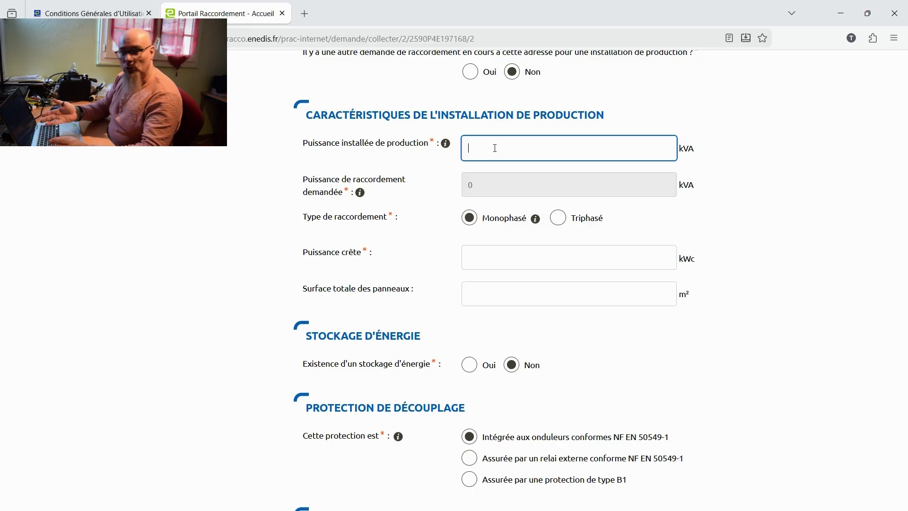
pyautogui.write('3')
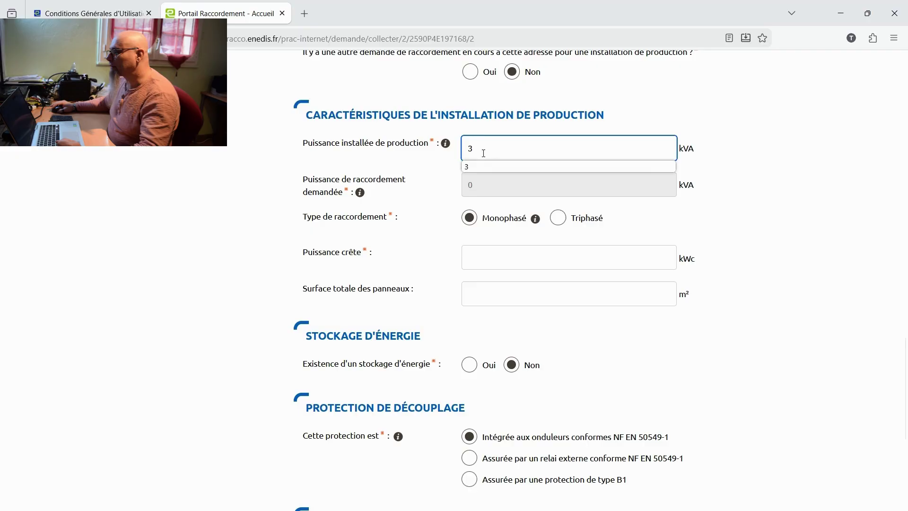
pyautogui.click(425, 204)
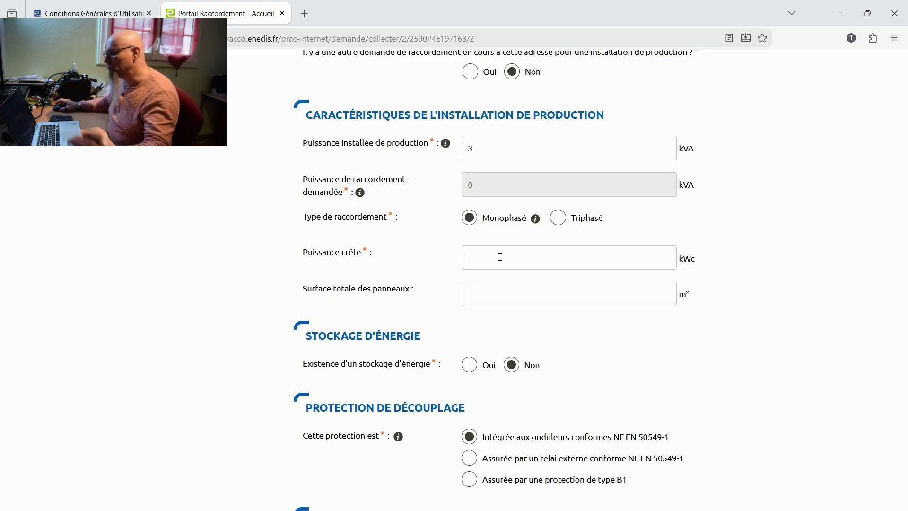
pyautogui.click(499, 257)
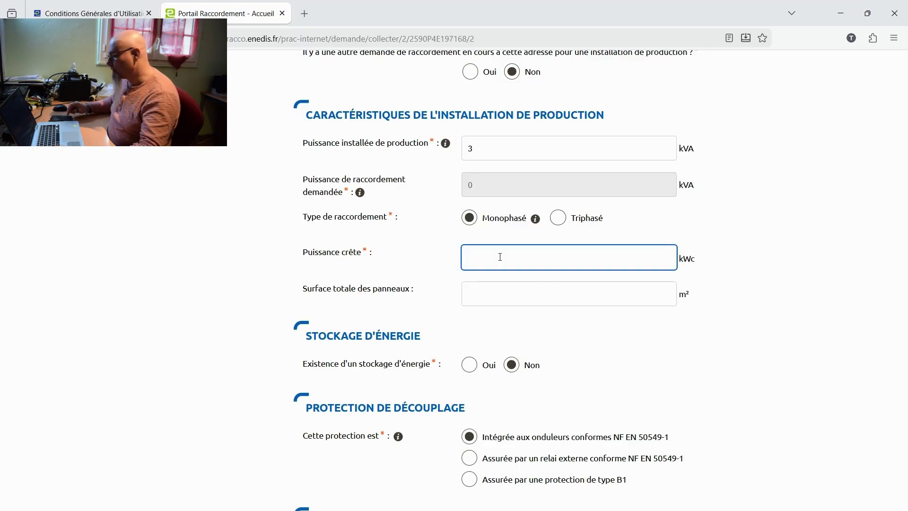
pyautogui.write('3')
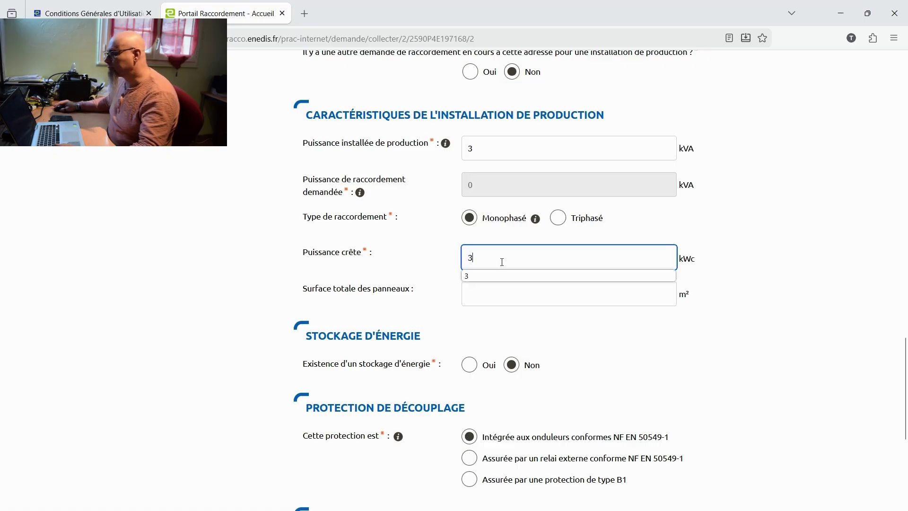
pyautogui.click(490, 290)
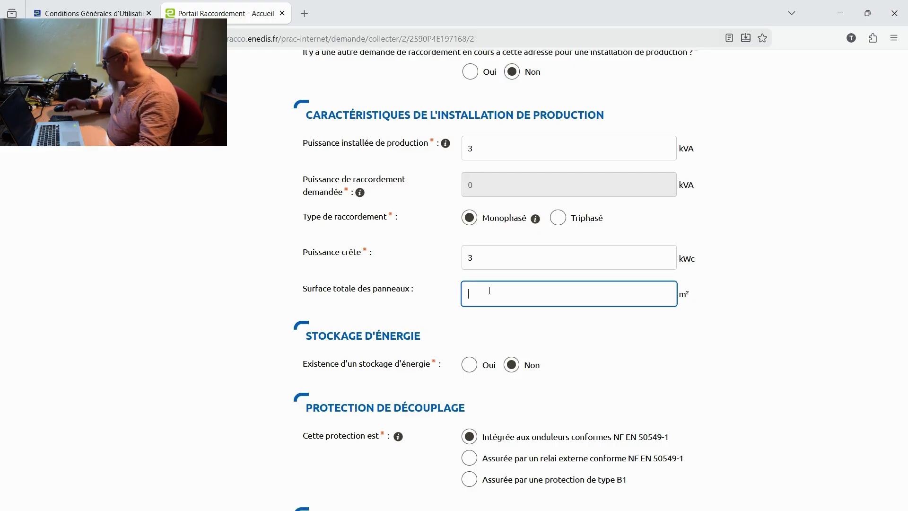
pyautogui.write('12')
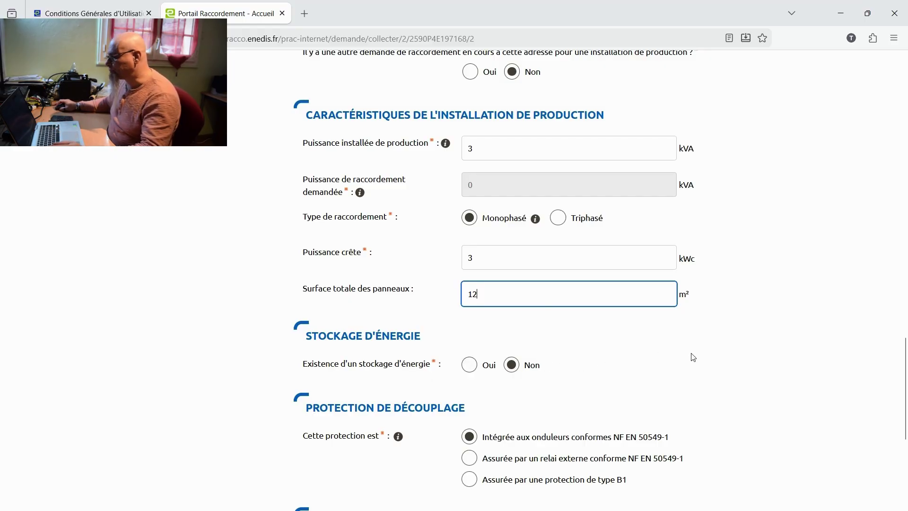
pyautogui.scroll(-5, 693, 355)
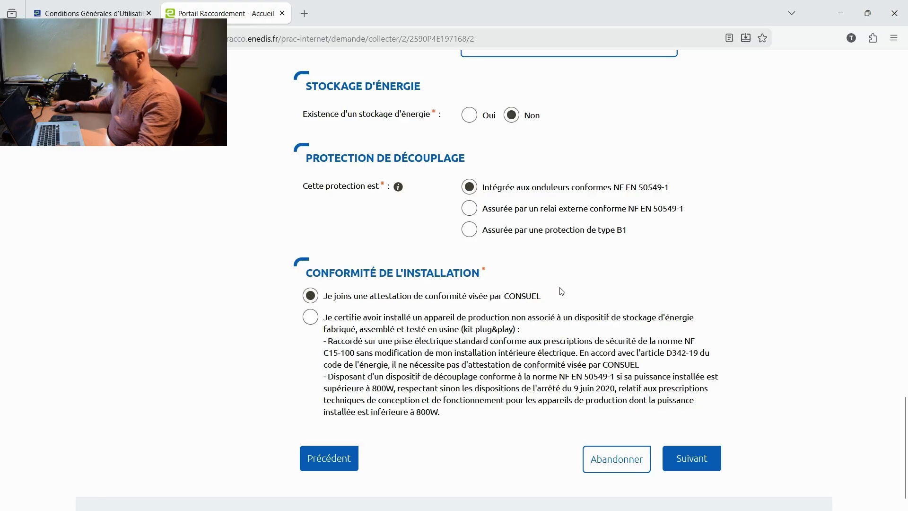
# Under Conformité de l'installation, certify a plug&play kit installation instead of attaching a CONSUEL attestation
pyautogui.click(311, 320)
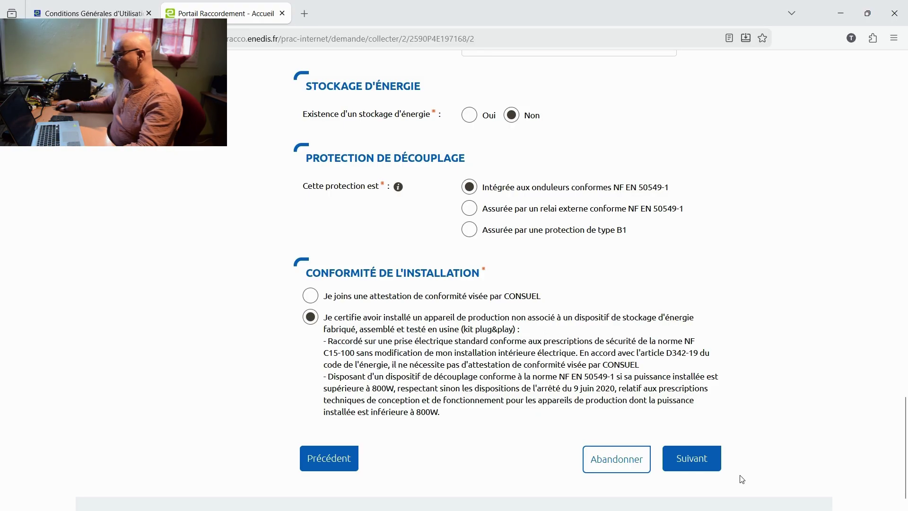
# Submit the technical form, then scroll the Pièces jointes page past Photos and Autres to the Valider button
pyautogui.click(692, 463)
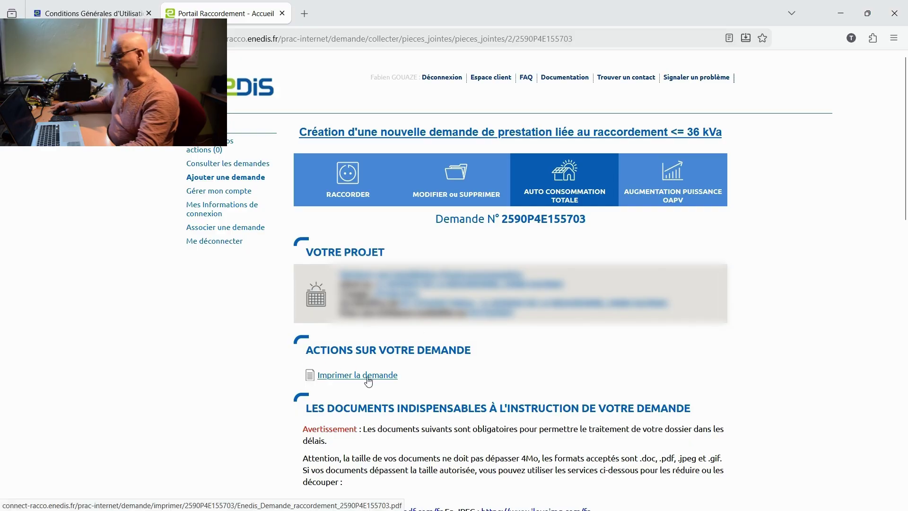
pyautogui.scroll(-7, 368, 381)
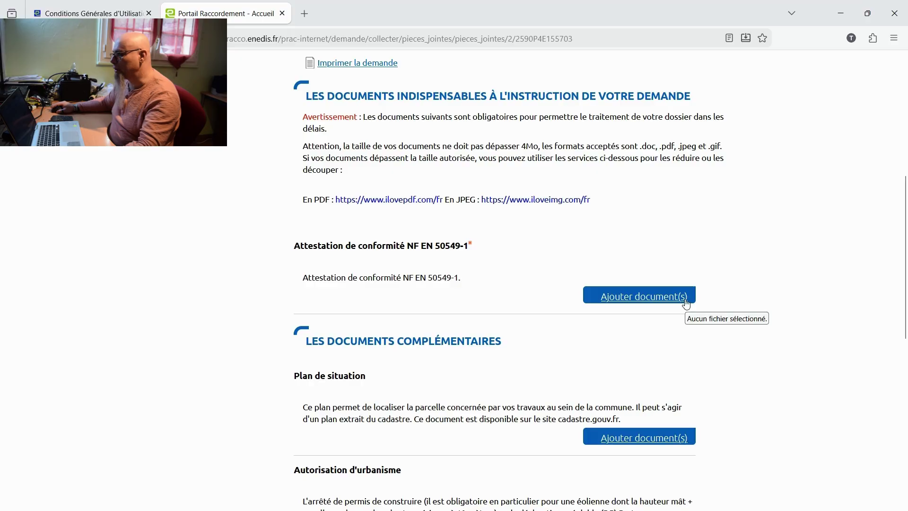
pyautogui.scroll(-4, 392, 372)
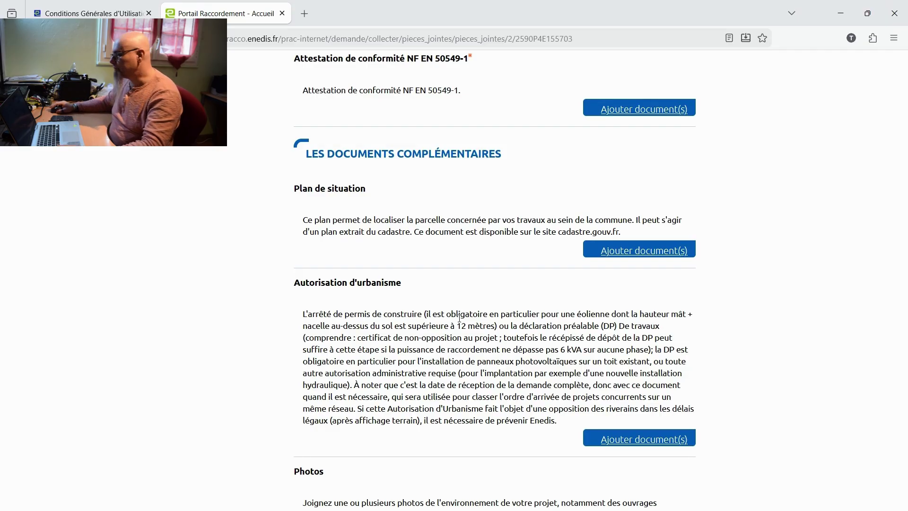
pyautogui.scroll(-5, 293, 337)
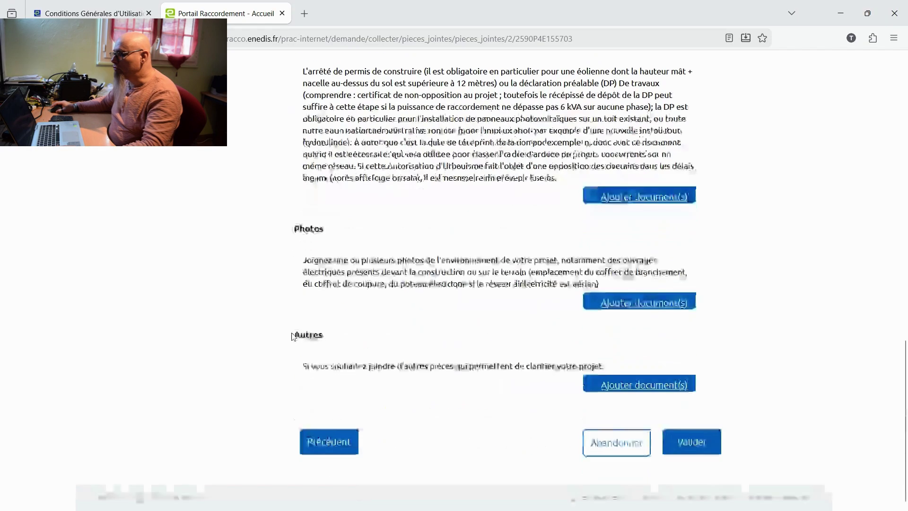